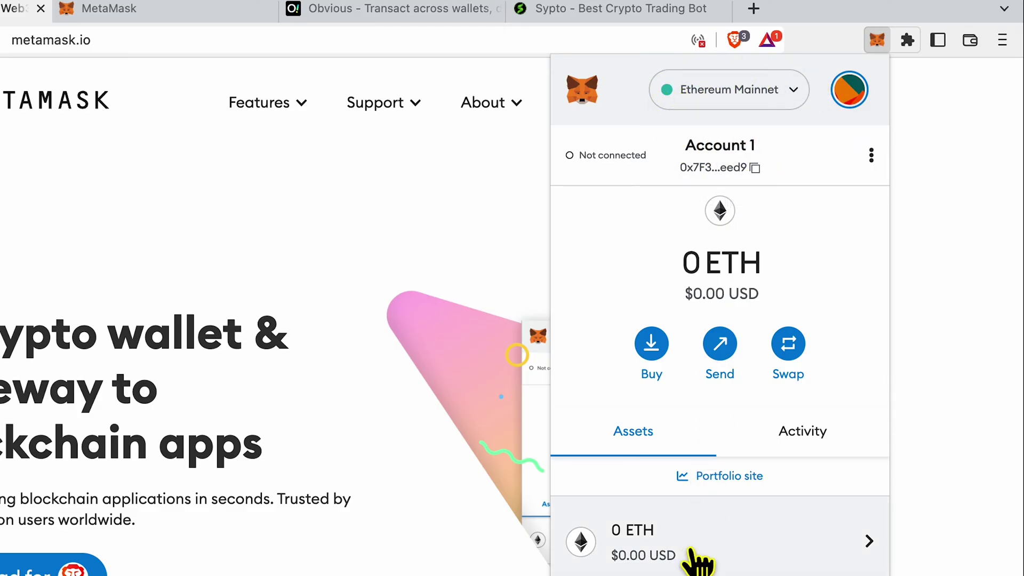
Step: Examine the wallet's overview on Ethereum Mainnet, including the balance, available actions, asset list and token import options
scroll(698, 558, "down", 2)
scroll(690, 547, "up", 2)
scroll(690, 547, "down", 2)
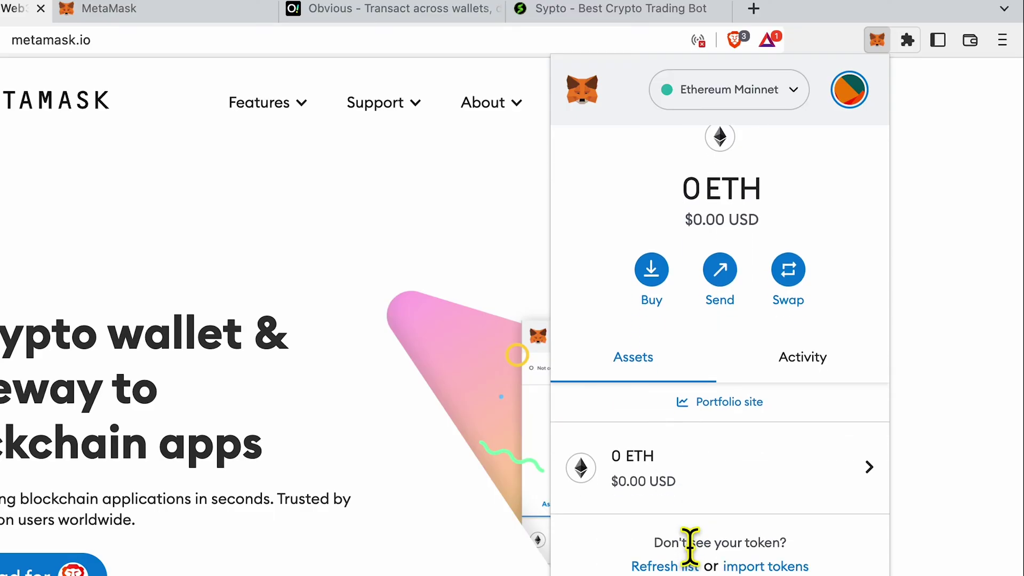
scroll(728, 464, "up", 2)
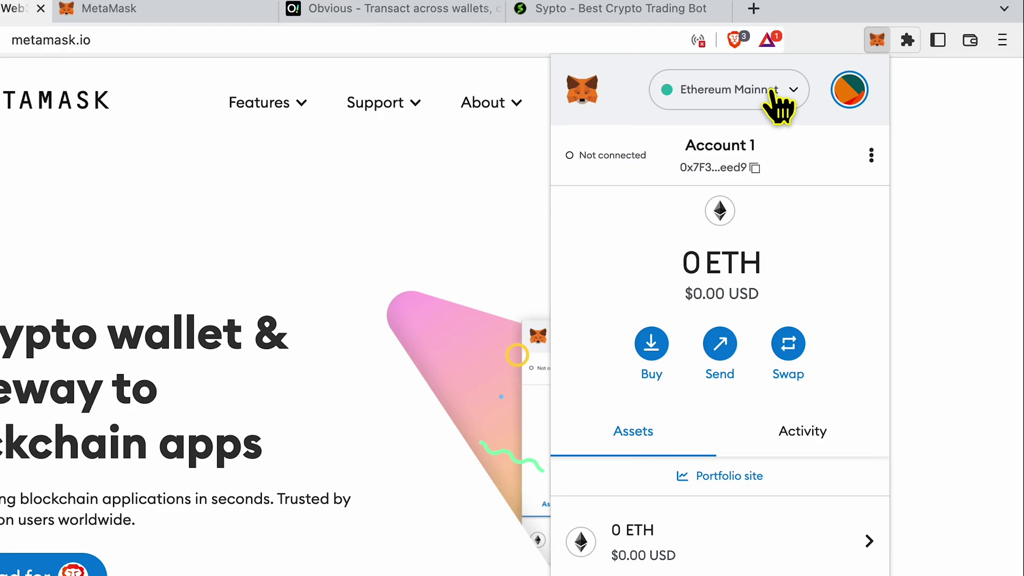
scroll(703, 364, "down", 2)
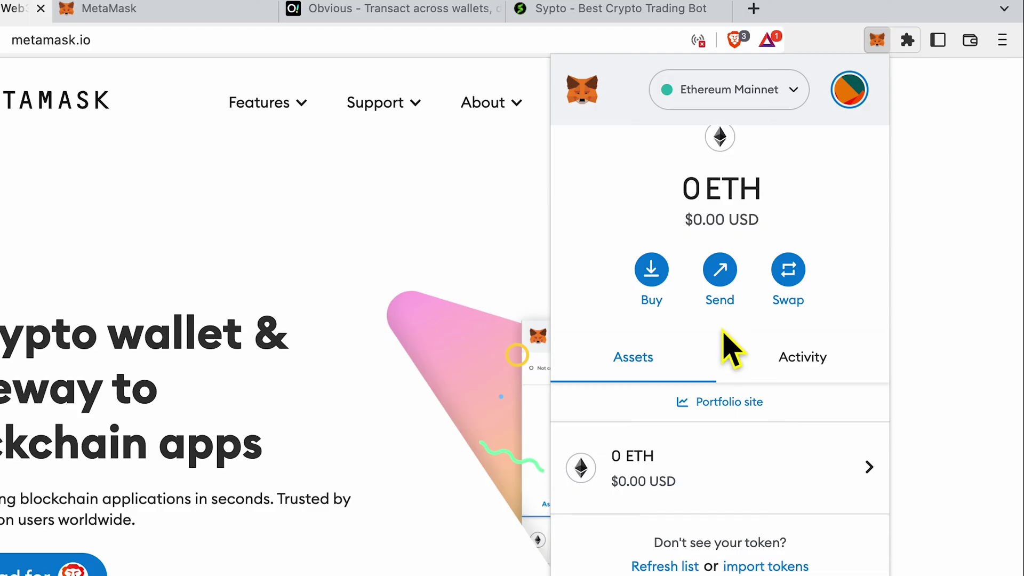
scroll(722, 346, "up", 2)
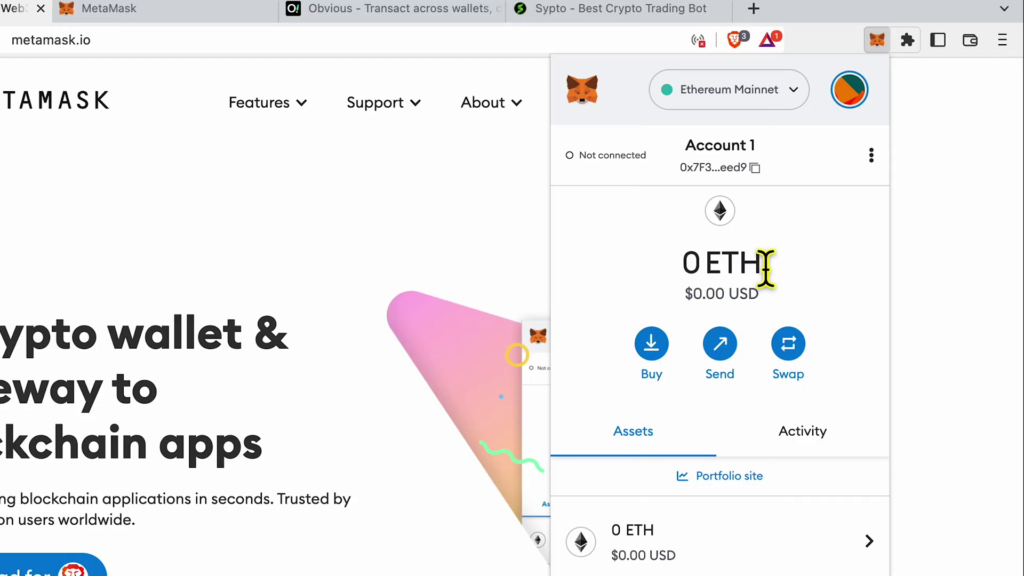
scroll(681, 413, "down", 2)
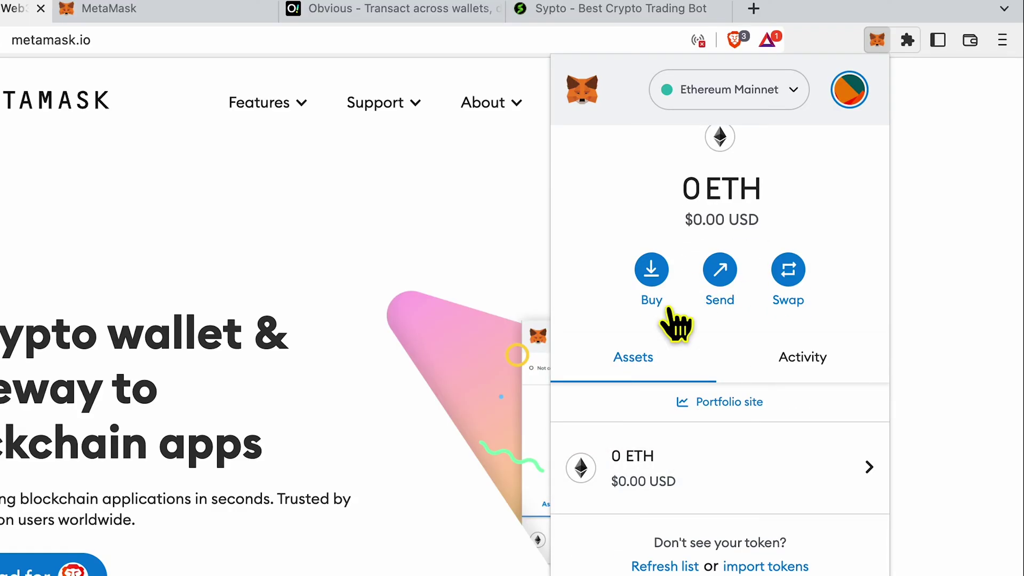
scroll(676, 326, "up", 2)
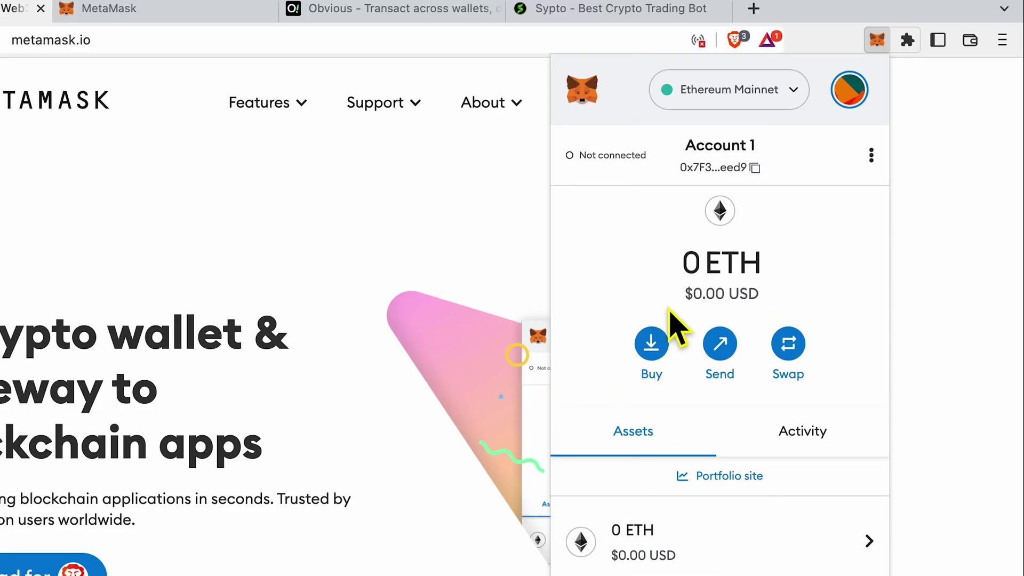
Step: Open the form for adding a network manually and review the fields it requires
left_click(754, 91)
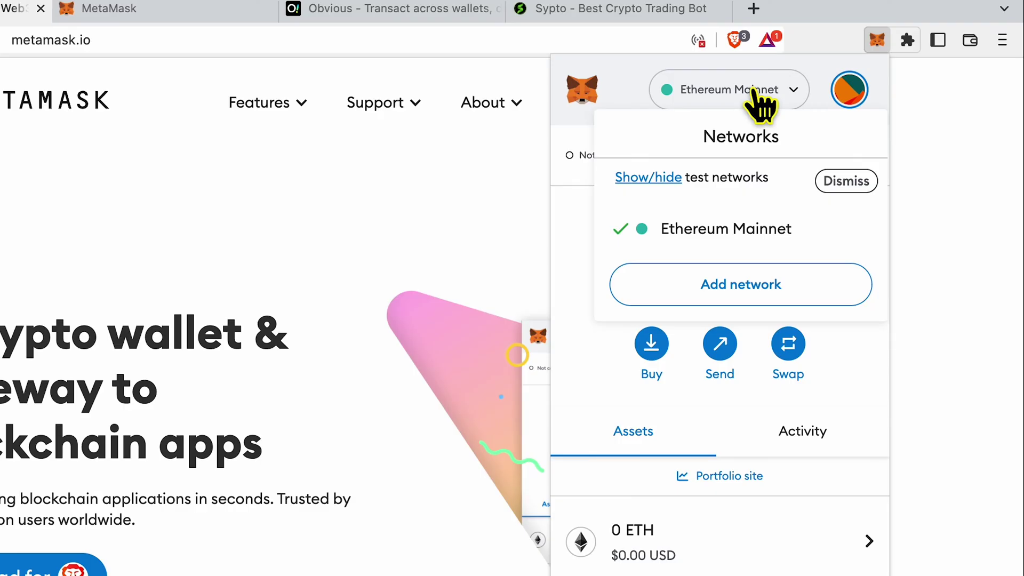
left_click(731, 288)
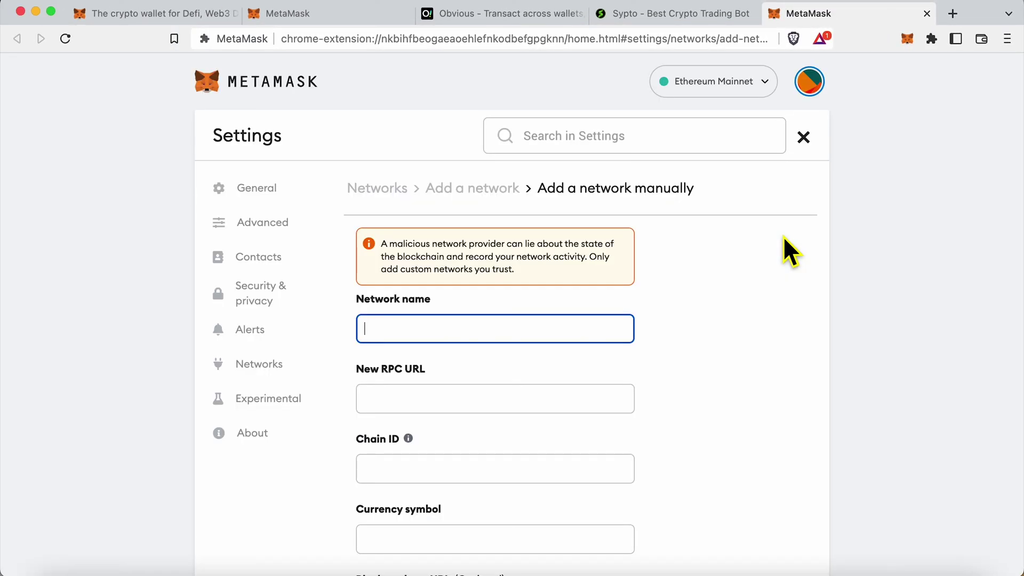
scroll(783, 236, "down", 5)
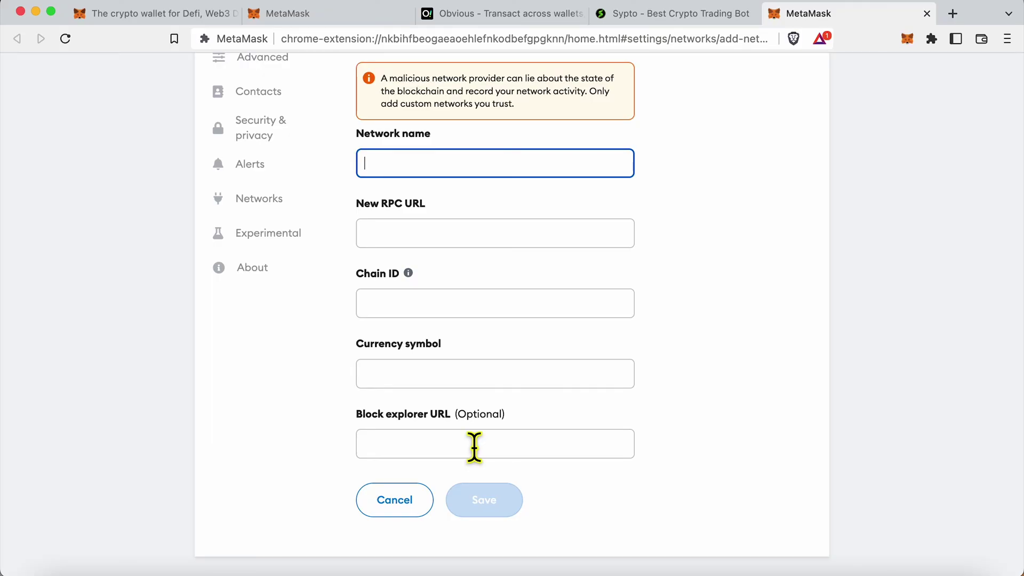
Step: Open the polygon.technology website in a new browser tab
key("super+t")
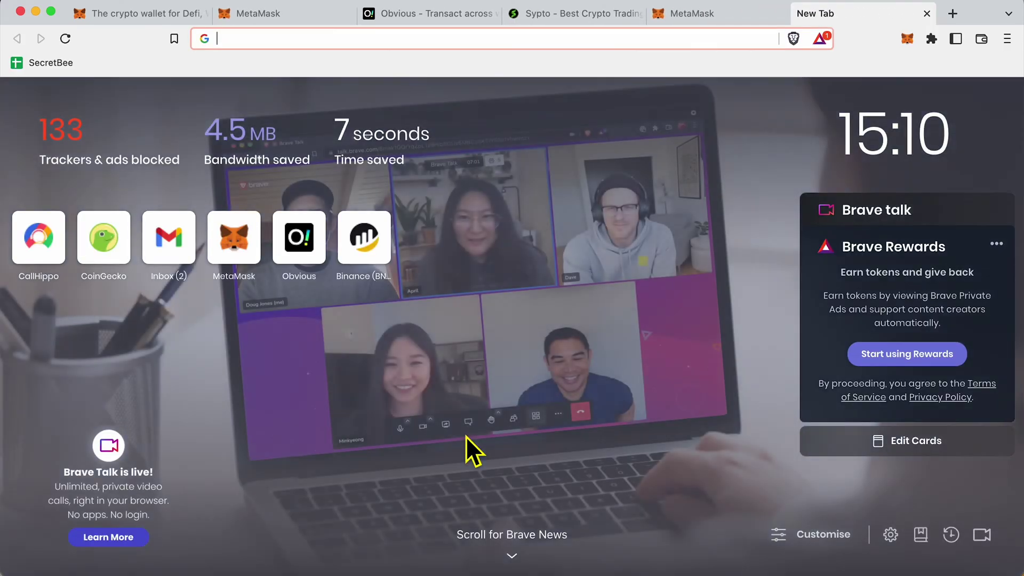
type("polygo")
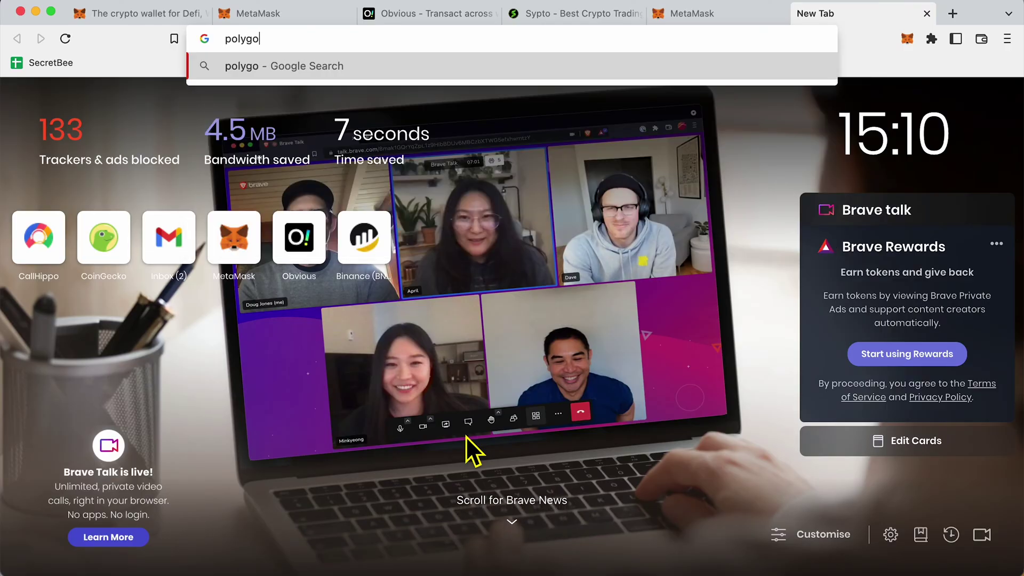
type("n.technology")
key("Return")
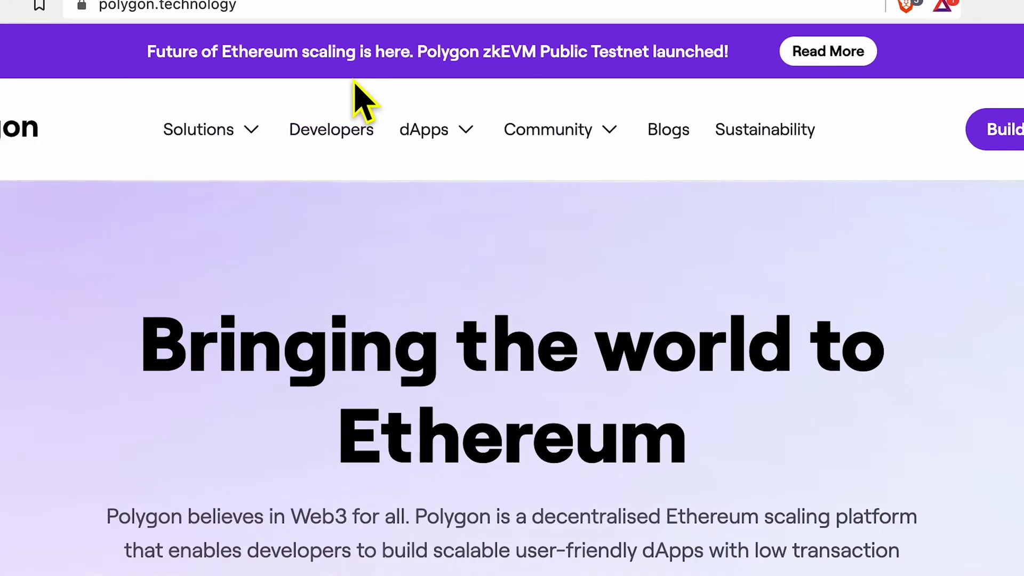
Step: Request adding the Polygon PoS Network to MetaMask from the Polygon website's dApps options
mouse_move(450, 131)
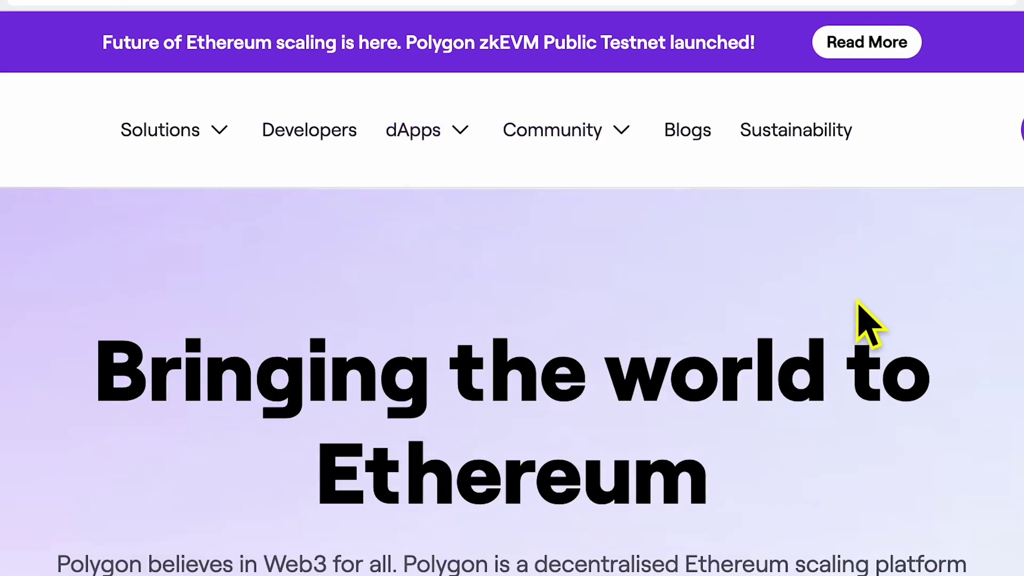
scroll(857, 320, "down", 5)
scroll(857, 320, "up", 5)
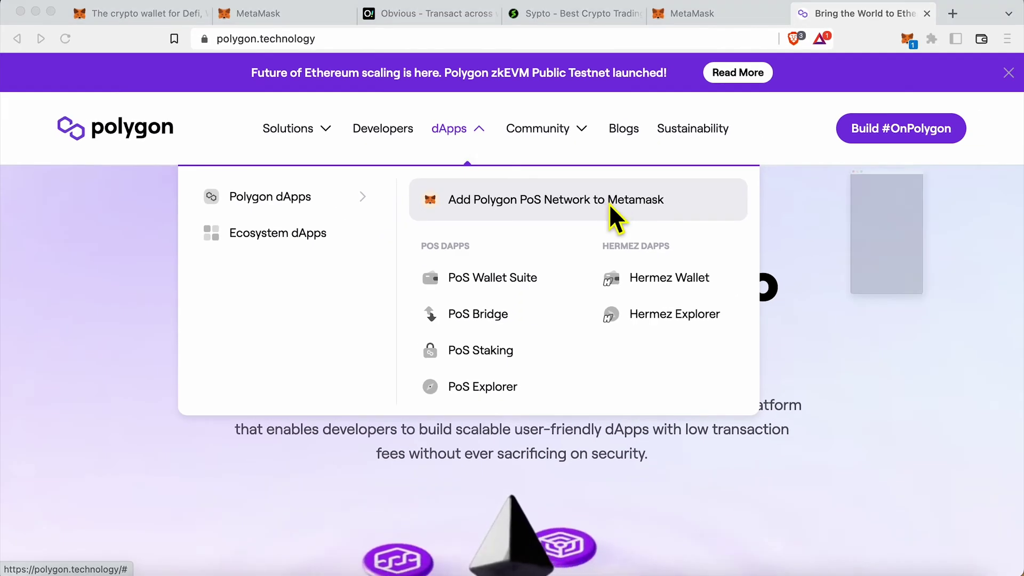
left_click(665, 255)
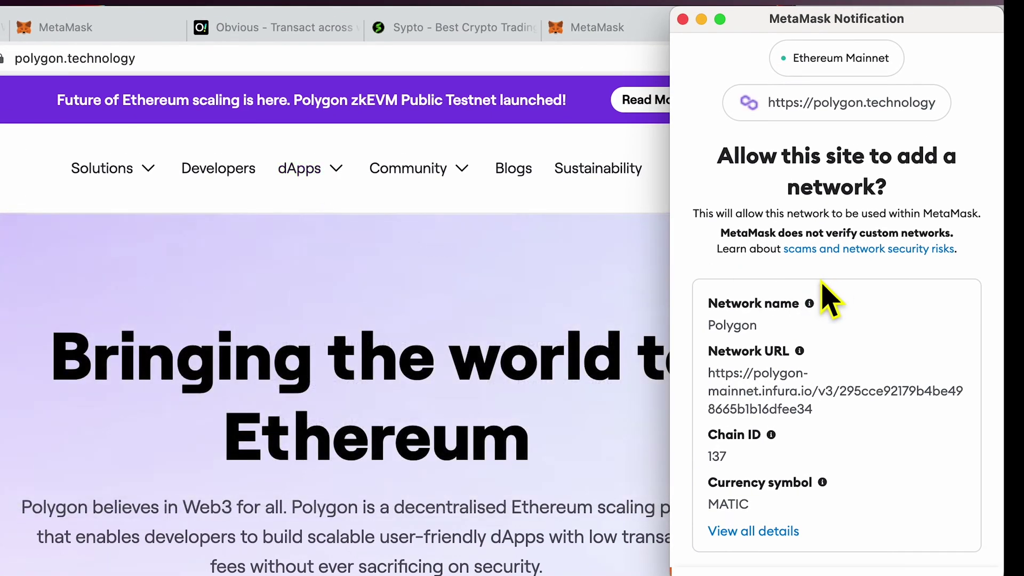
Step: Review the network name, URL, chain ID, currency symbol and warnings in the add-network request, and dismiss the request
scroll(828, 301, "down", 6)
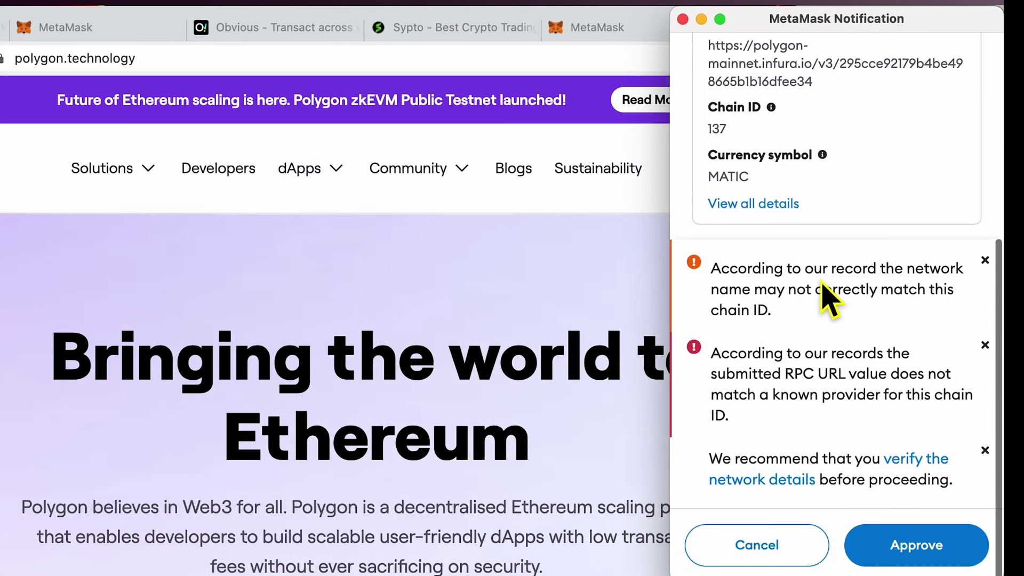
scroll(825, 292, "up", 6)
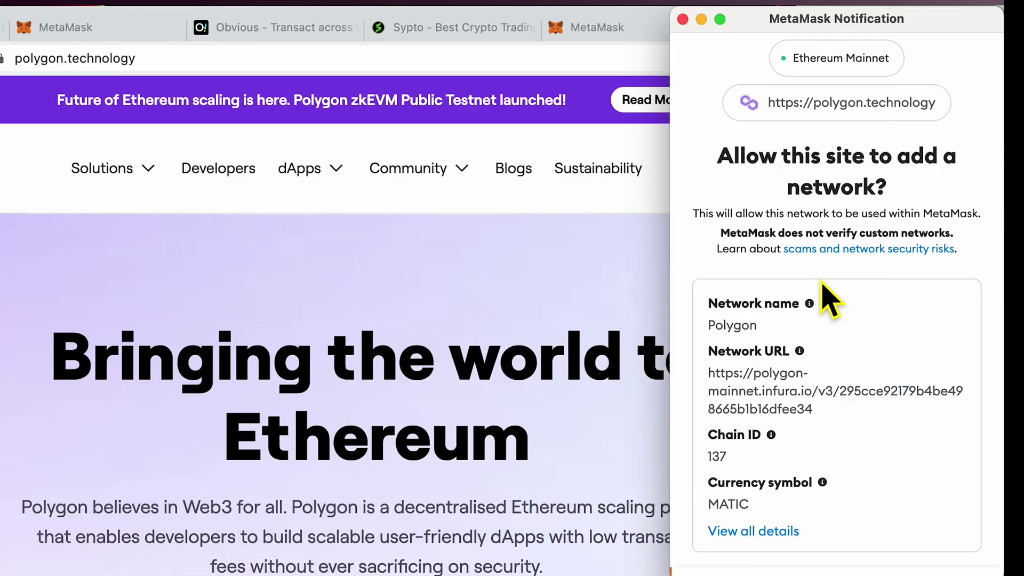
scroll(819, 389, "down", 6)
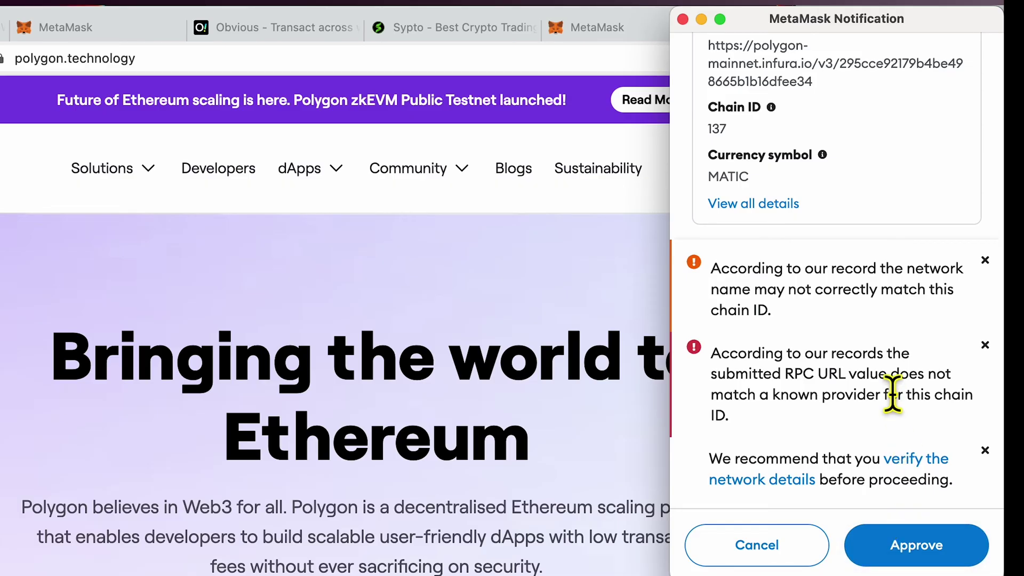
scroll(893, 395, "up", 6)
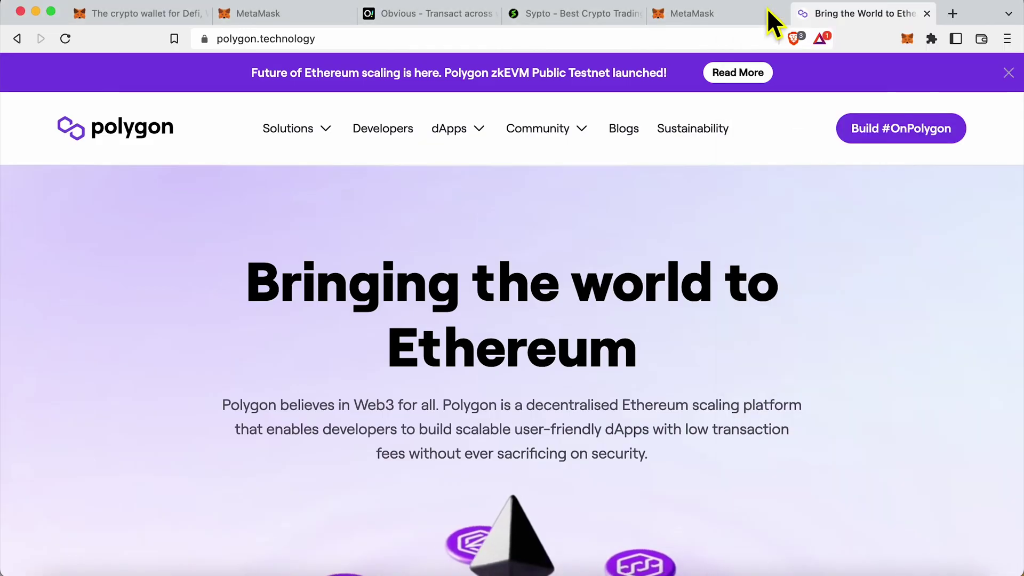
left_click(763, 7)
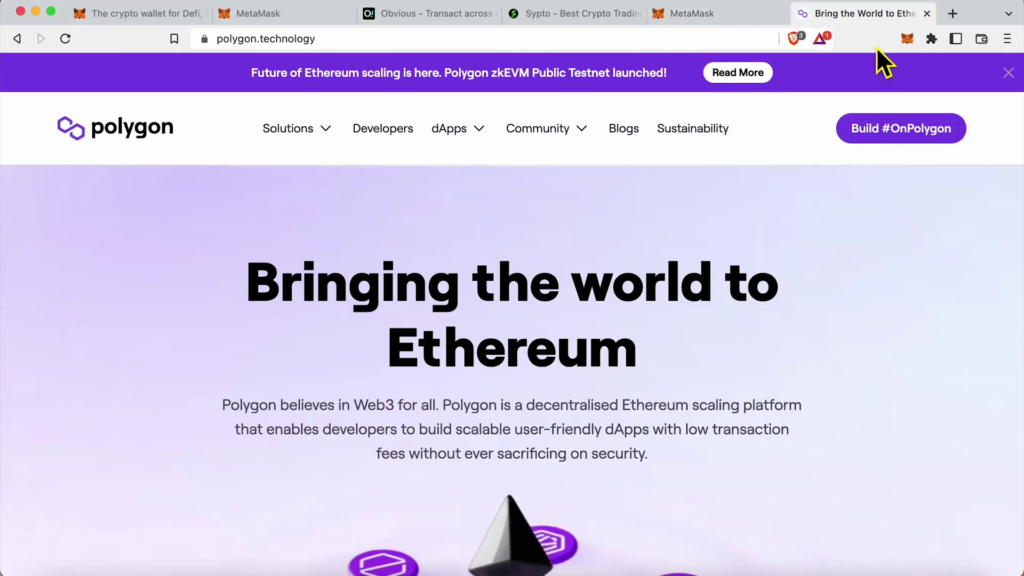
Step: Turn on the custom network list in MetaMask's experimental settings and return to the wallet overview
left_click(912, 45)
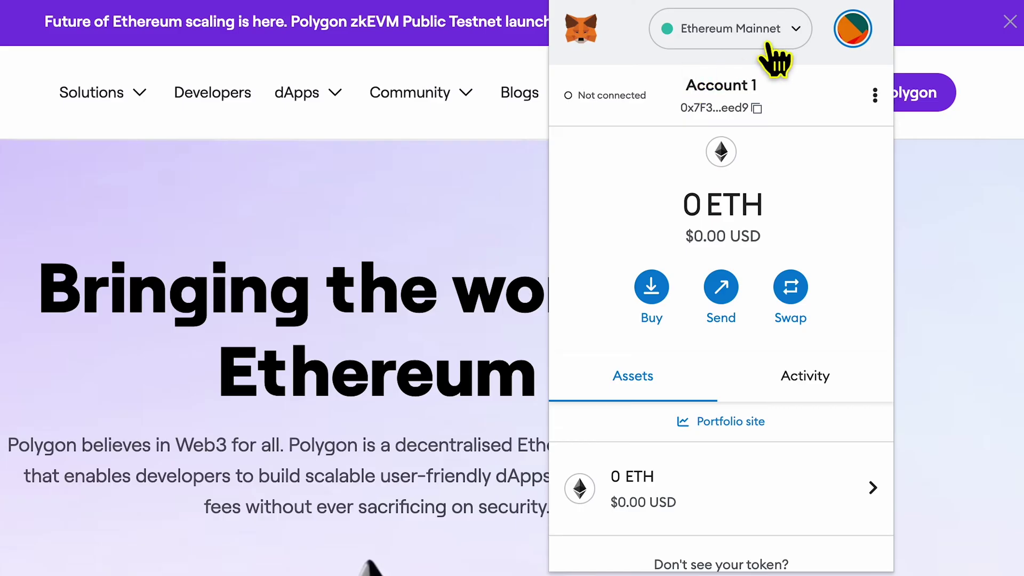
left_click(854, 32)
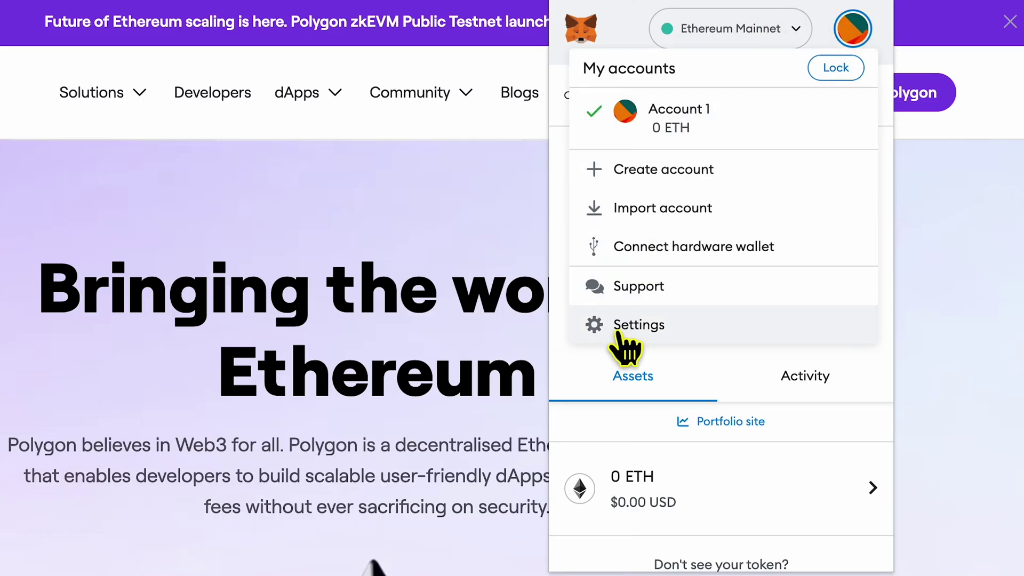
left_click(638, 326)
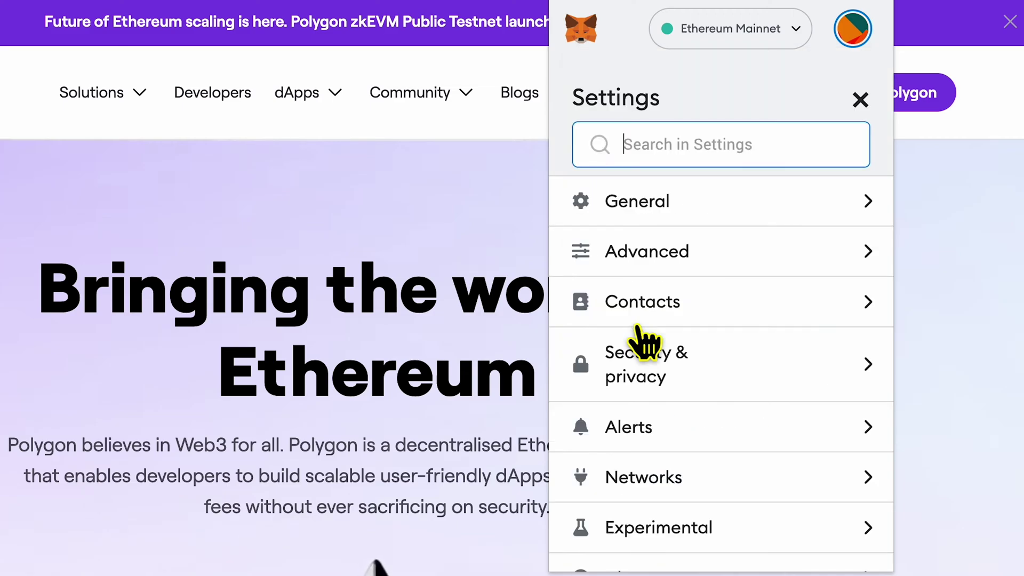
scroll(745, 345, "down", 1)
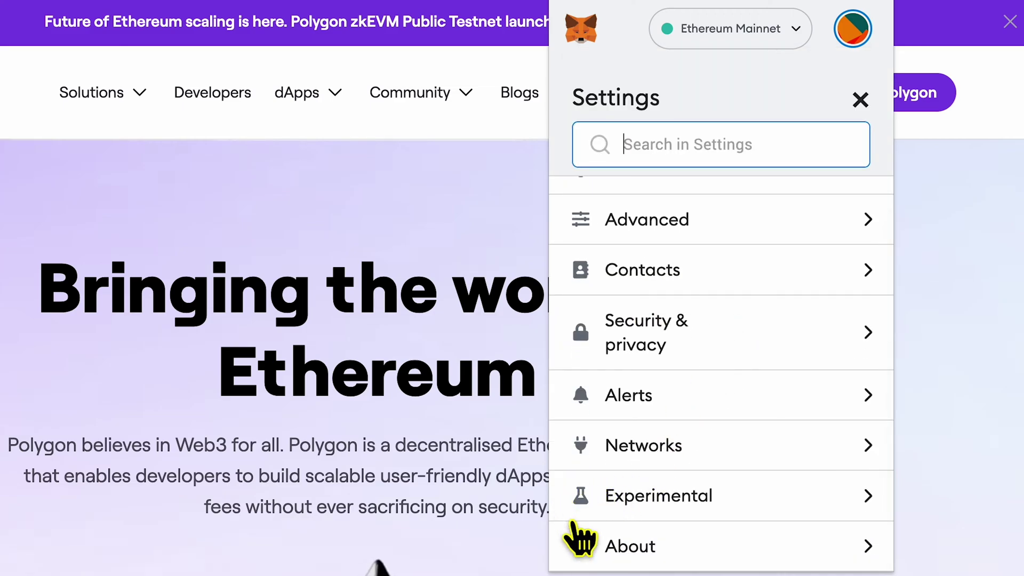
left_click(662, 493)
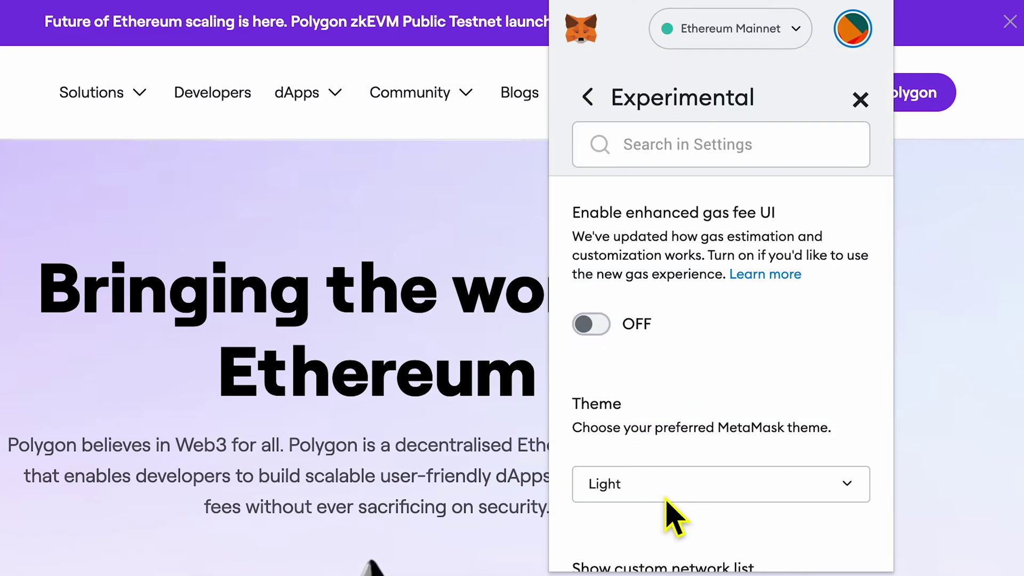
scroll(786, 340, "down", 3)
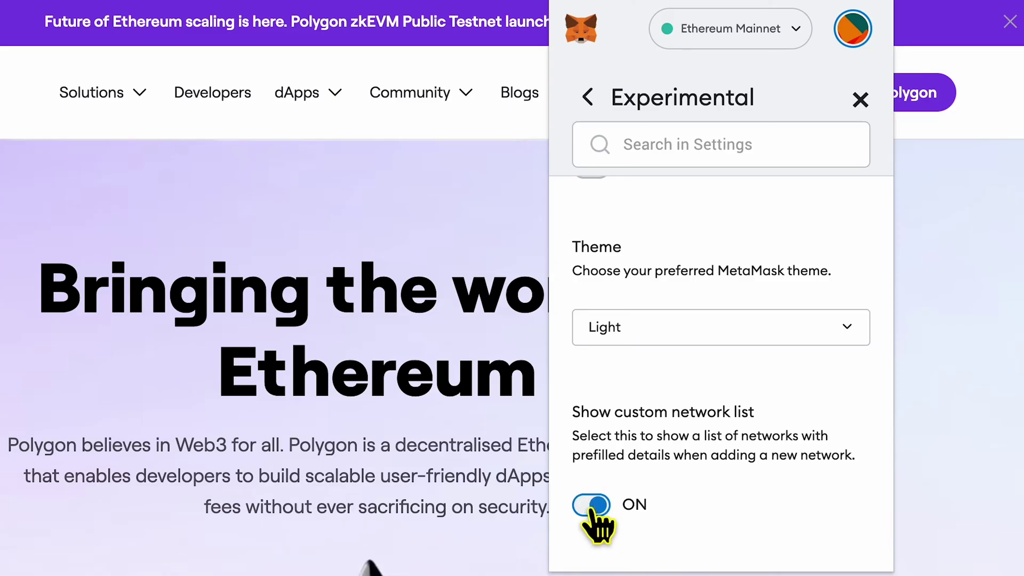
scroll(675, 446, "up", 2)
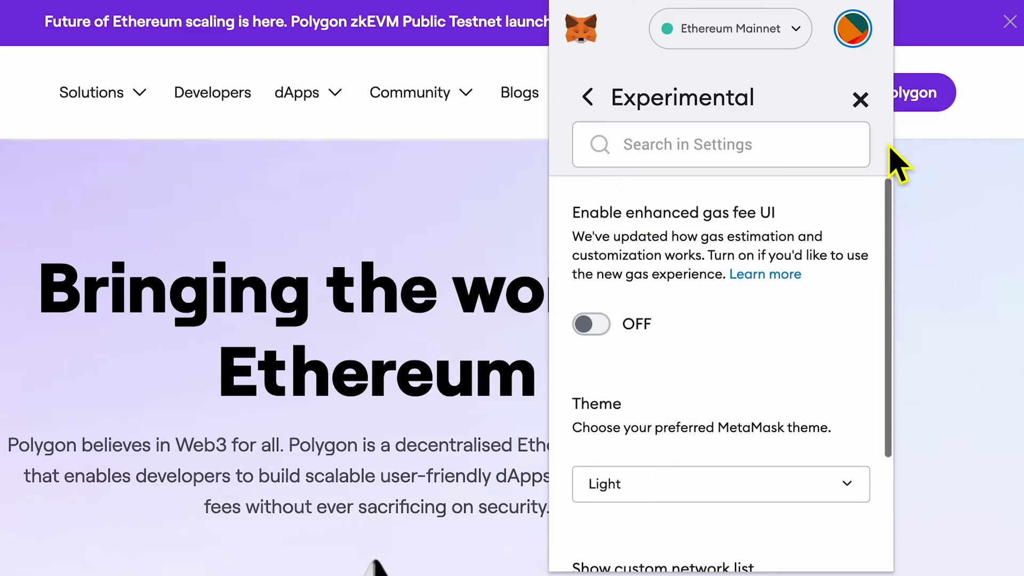
left_click(861, 100)
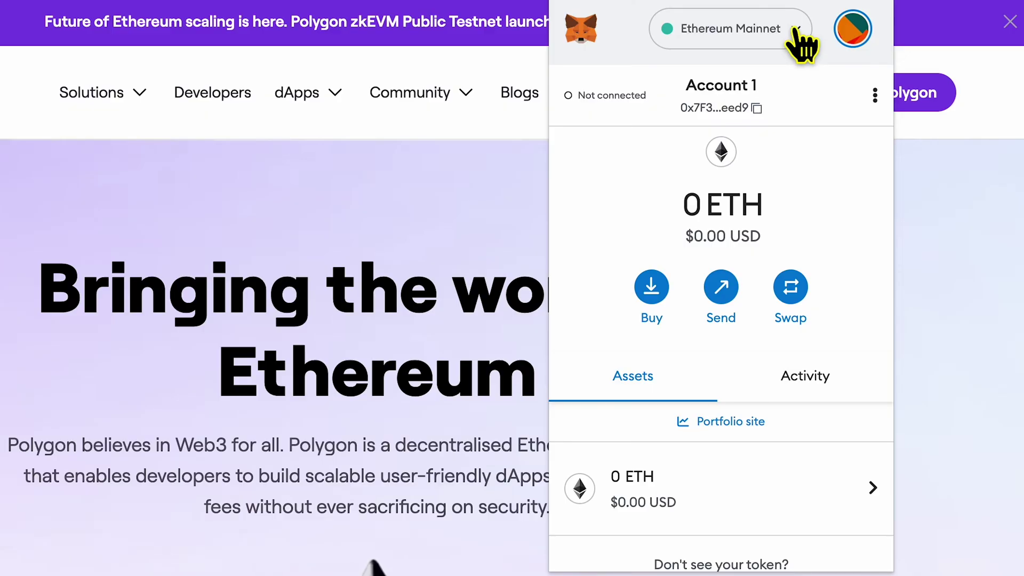
Step: Add Polygon Mainnet from MetaMask's popular custom networks, approve it, and dismiss the offer to switch to it
left_click(796, 33)
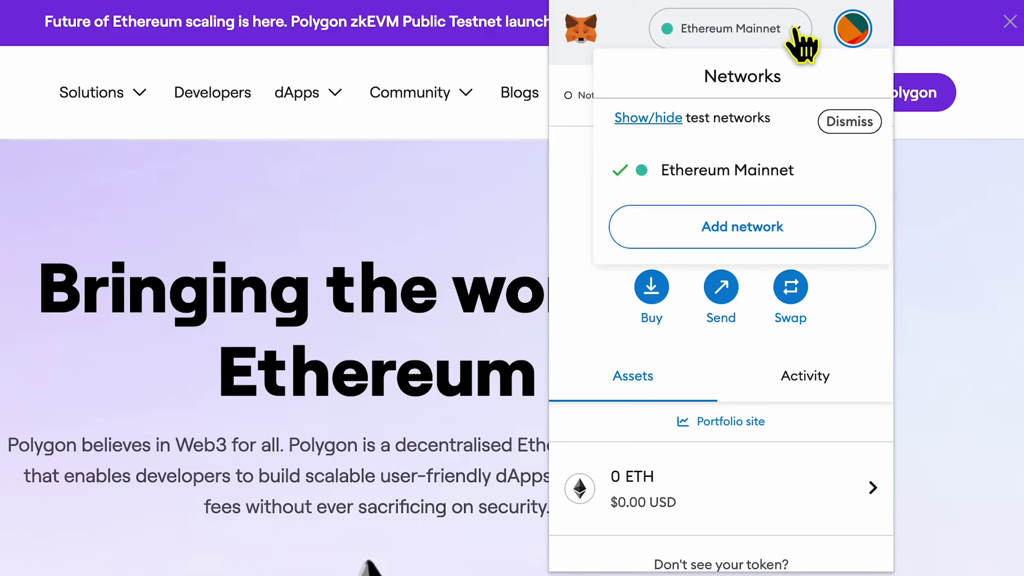
left_click(741, 221)
scroll(718, 424, "down", 3)
scroll(719, 429, "up", 3)
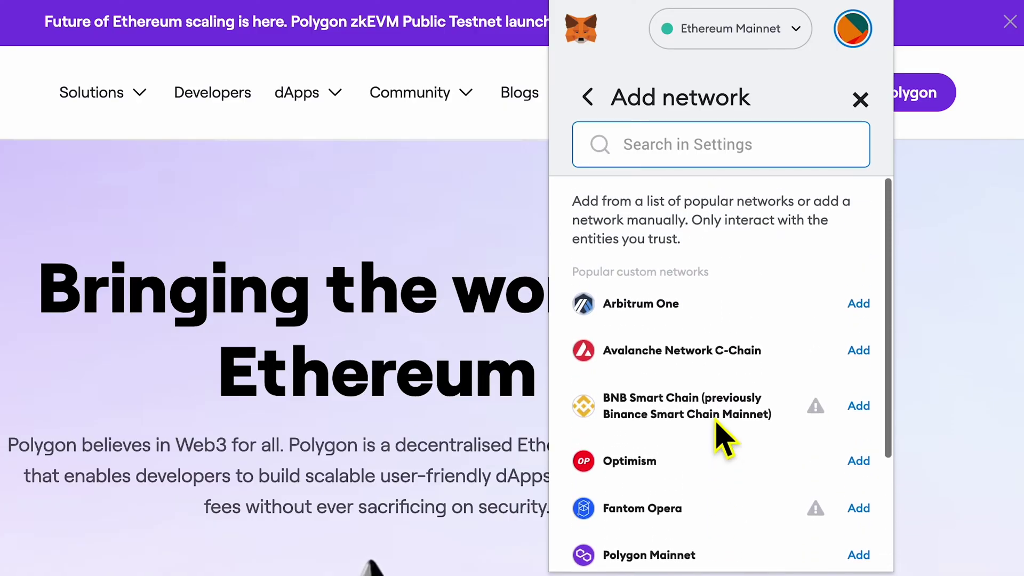
scroll(719, 430, "down", 1)
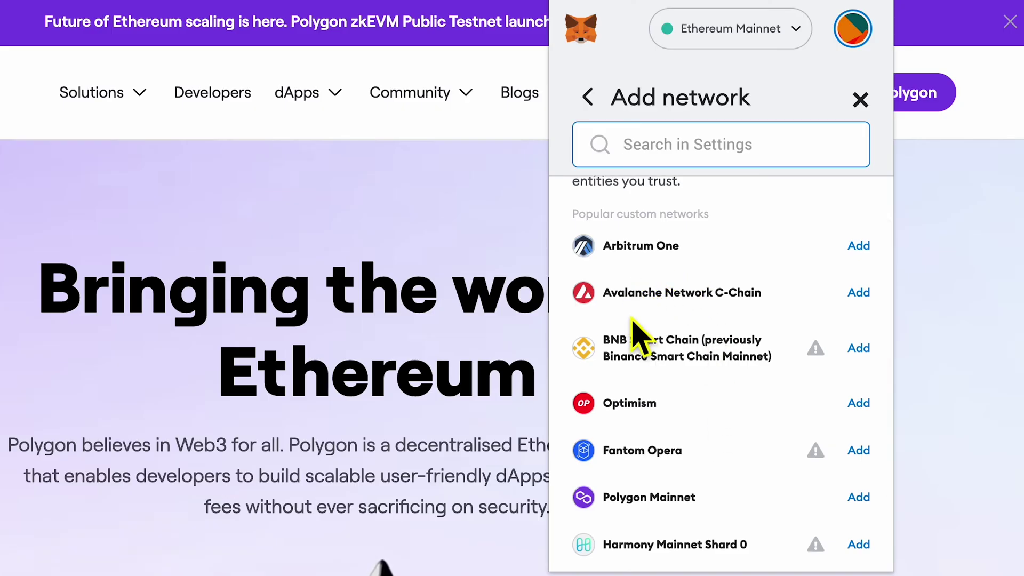
scroll(640, 331, "down", 2)
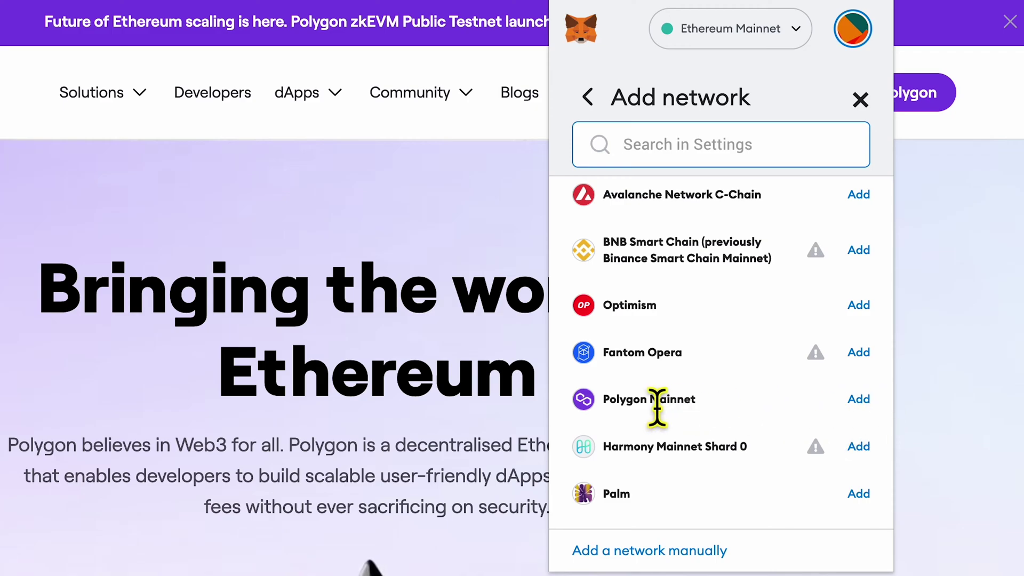
scroll(722, 390, "up", 3)
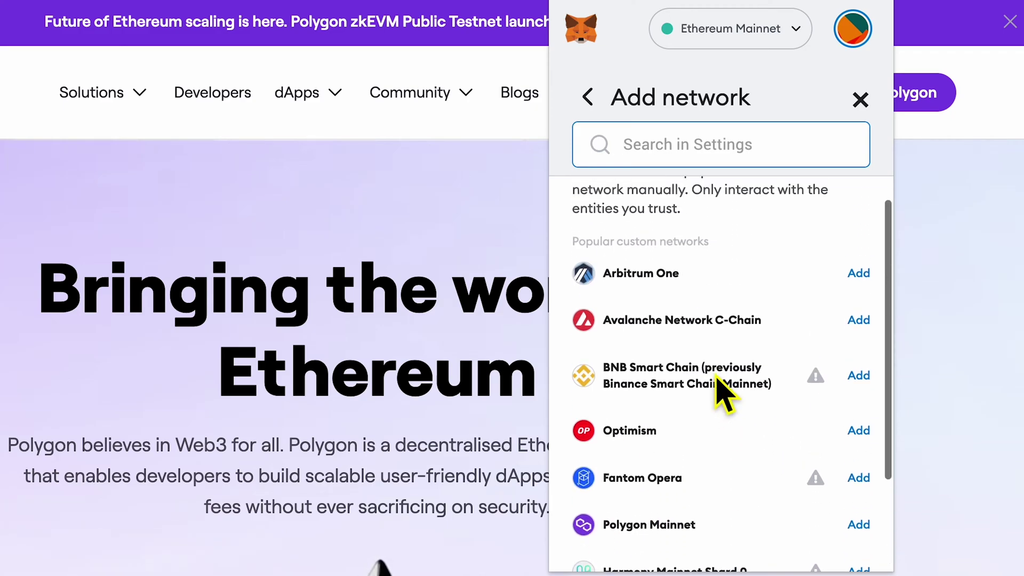
scroll(724, 392, "down", 3)
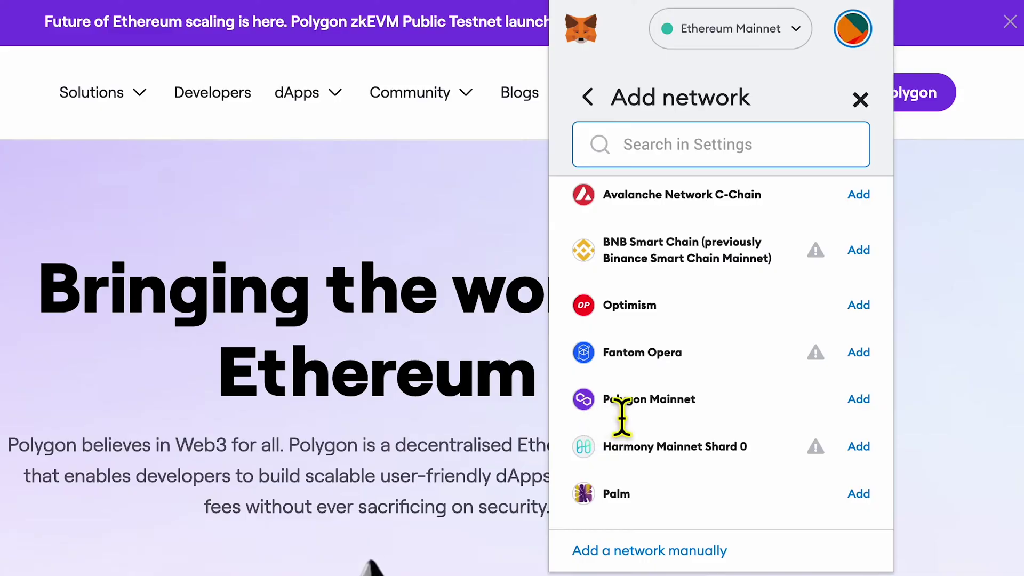
left_click(858, 400)
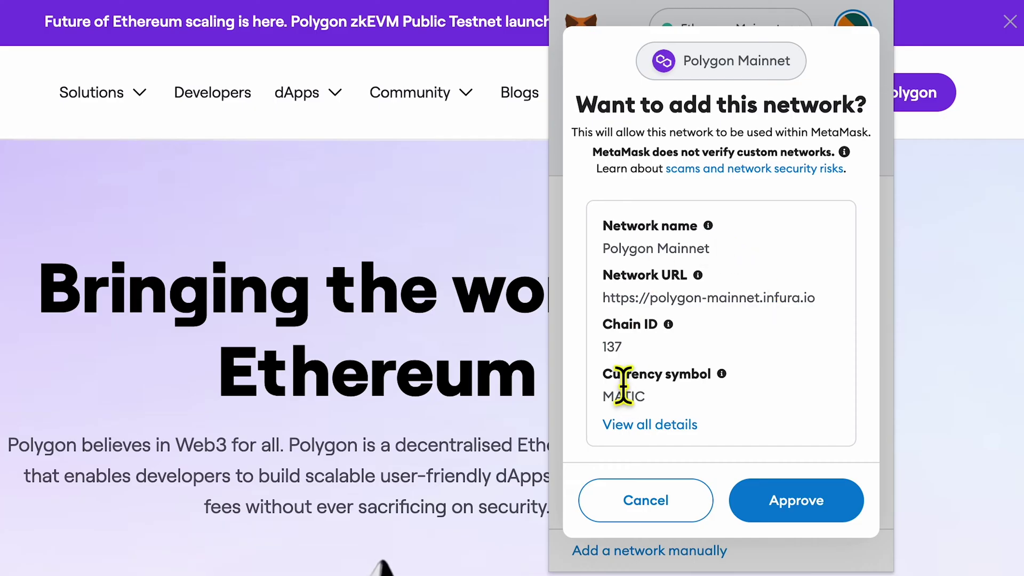
left_click(800, 513)
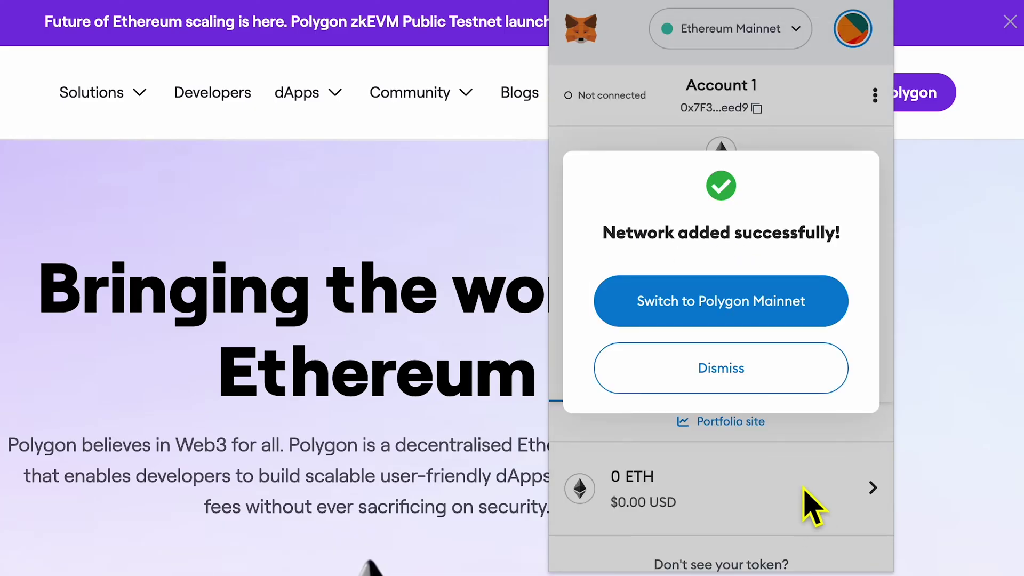
left_click(712, 388)
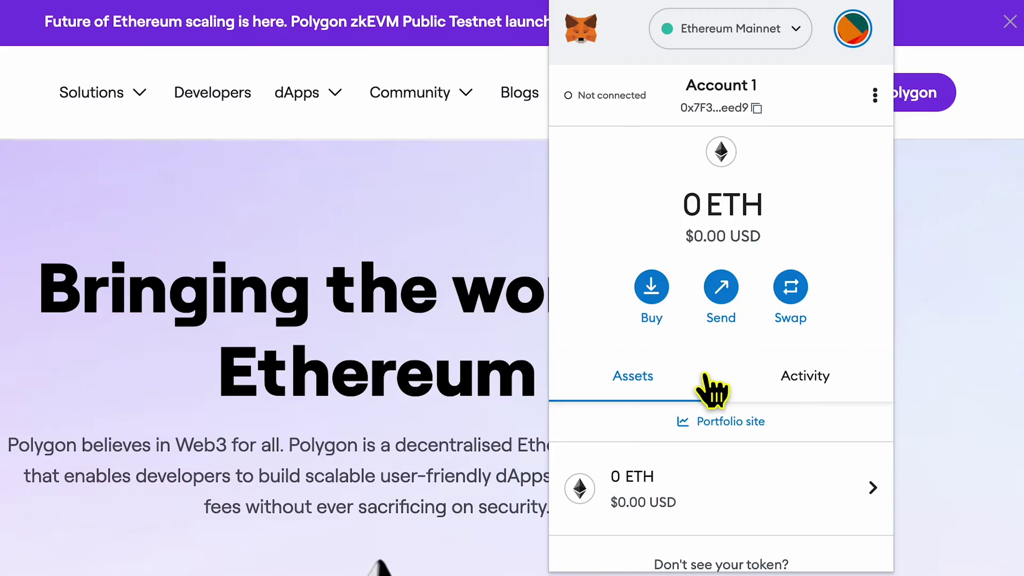
Step: Switch the wallet to Polygon Mainnet and review its MATIC balance and assets
left_click(795, 31)
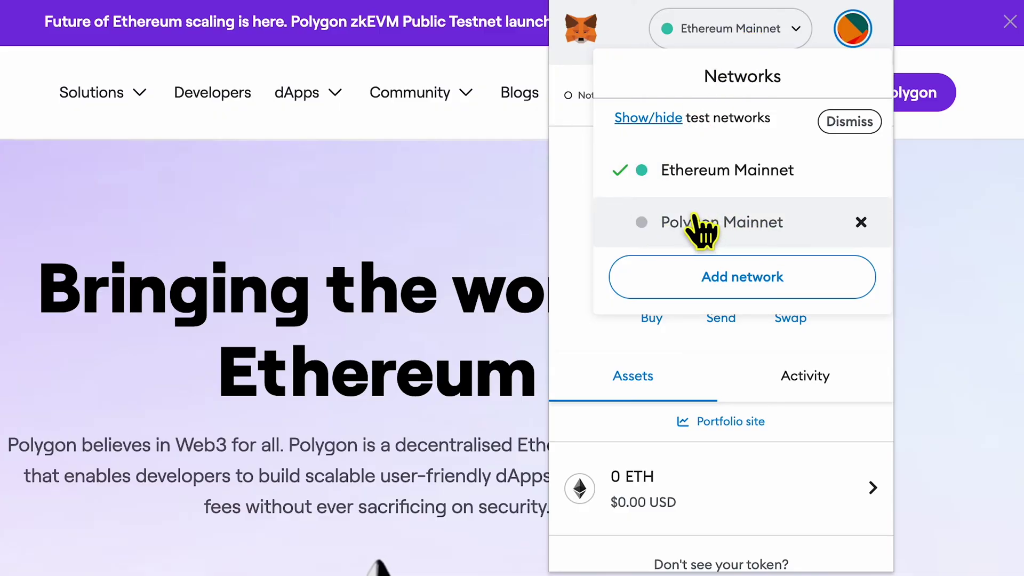
left_click(727, 234)
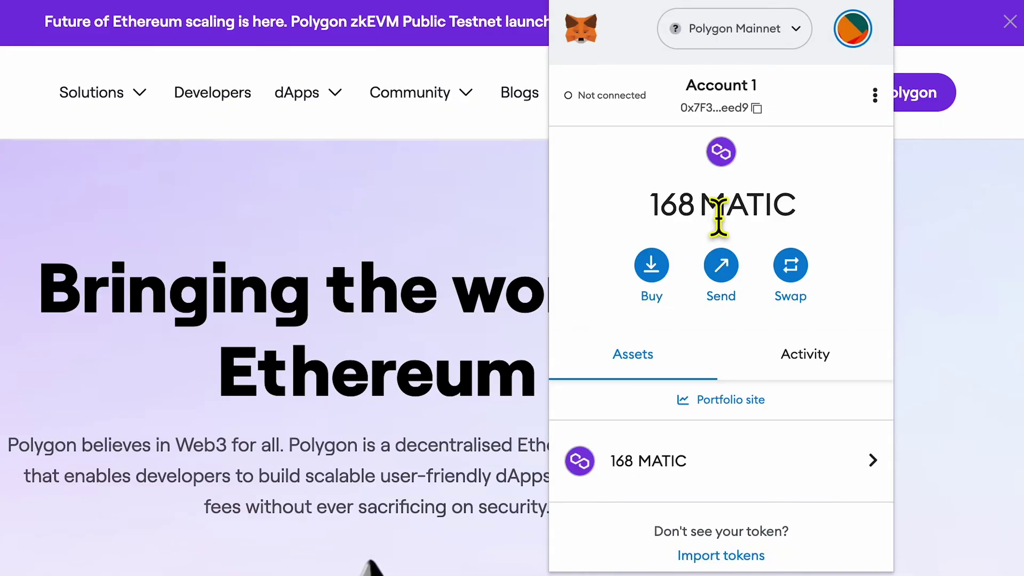
scroll(757, 475, "down", 2)
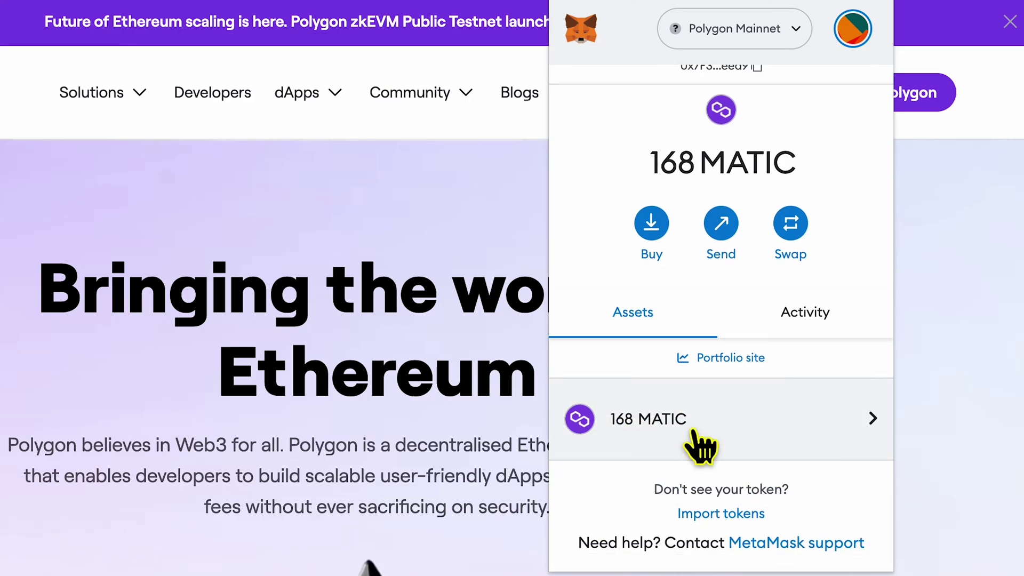
scroll(702, 448, "up", 2)
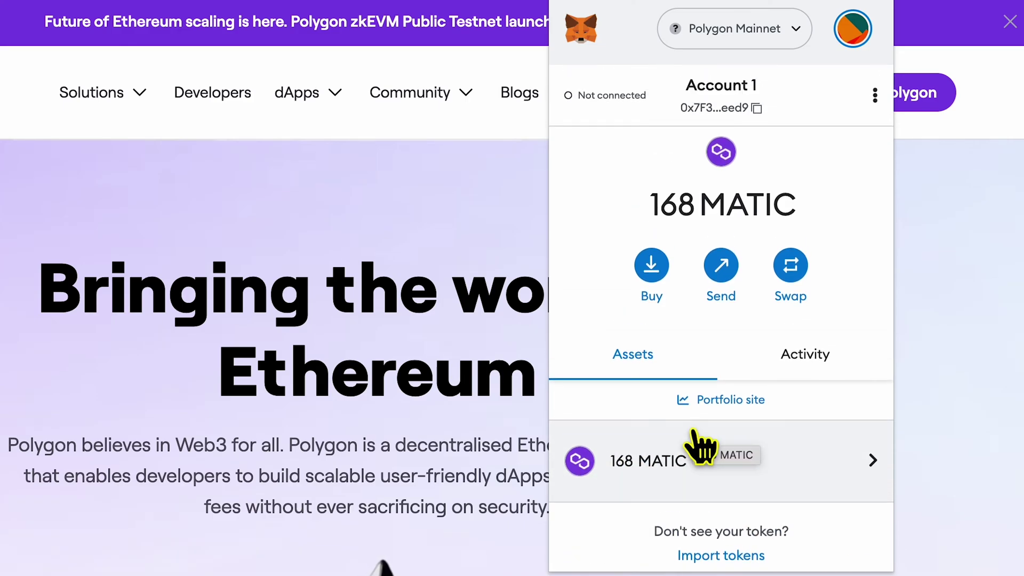
Step: Switch the wallet to Ethereum Mainnet and back to Polygon Mainnet, and reopen the network choices
left_click(795, 38)
left_click(703, 197)
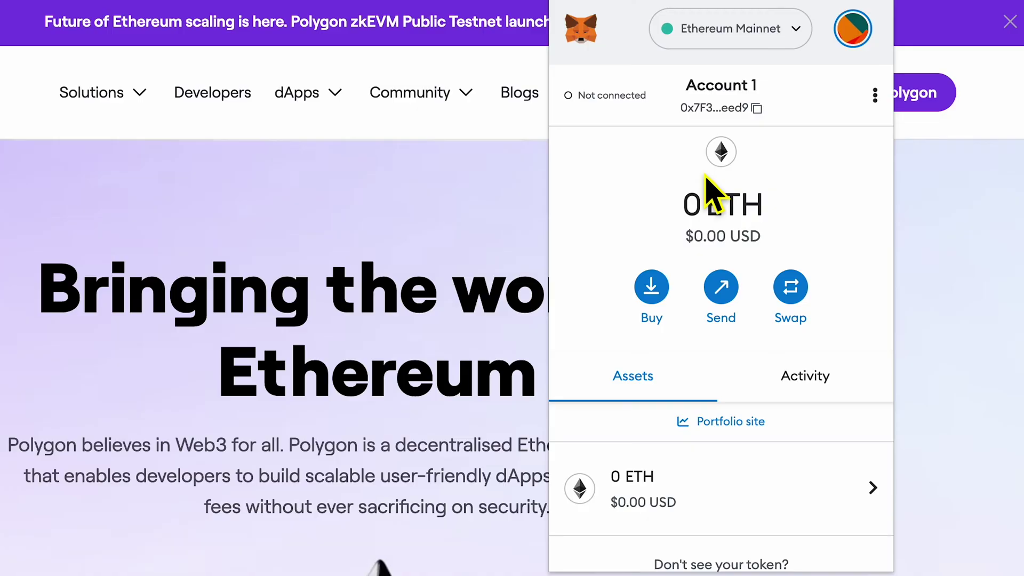
left_click(789, 29)
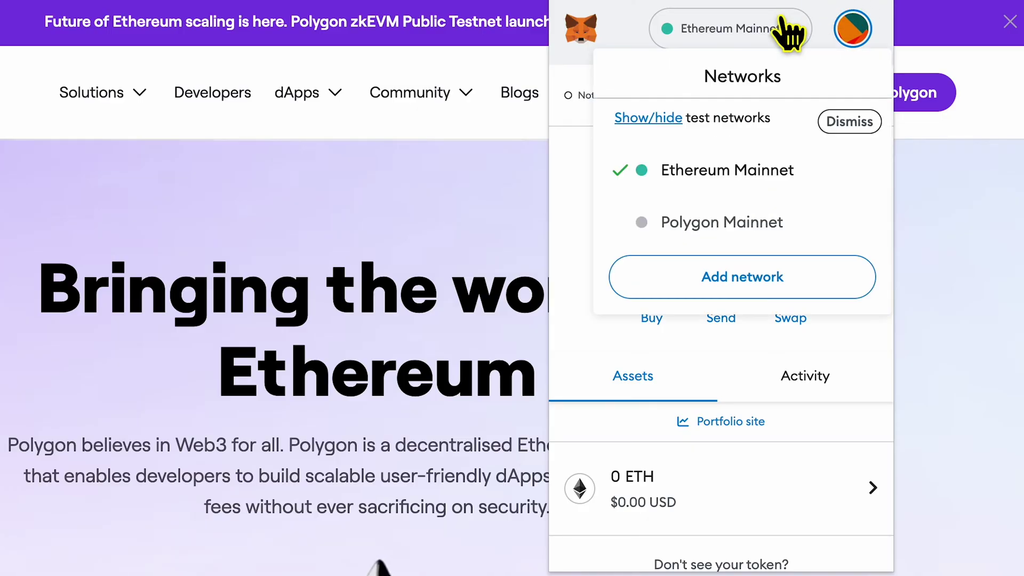
left_click(718, 220)
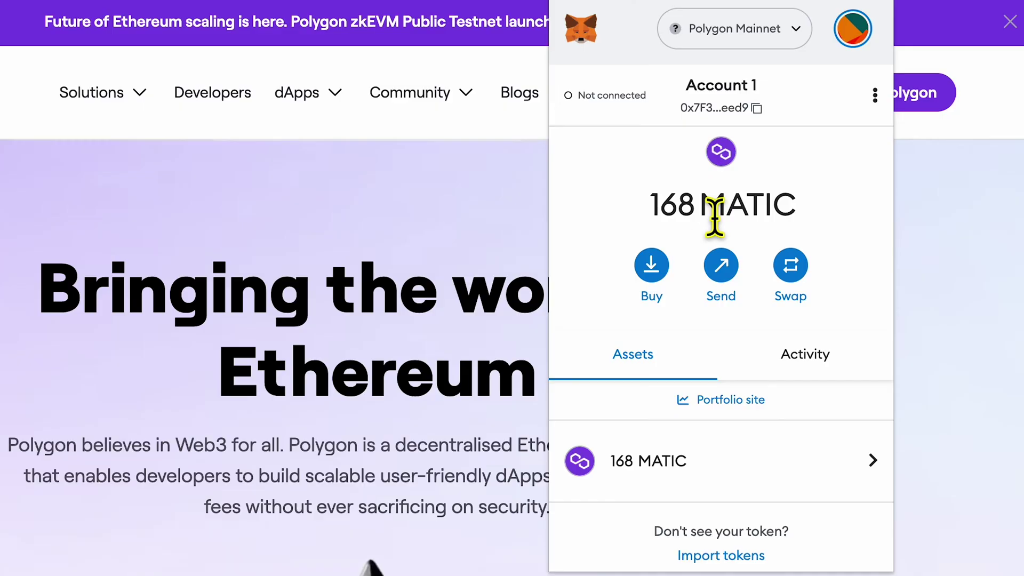
left_click(789, 37)
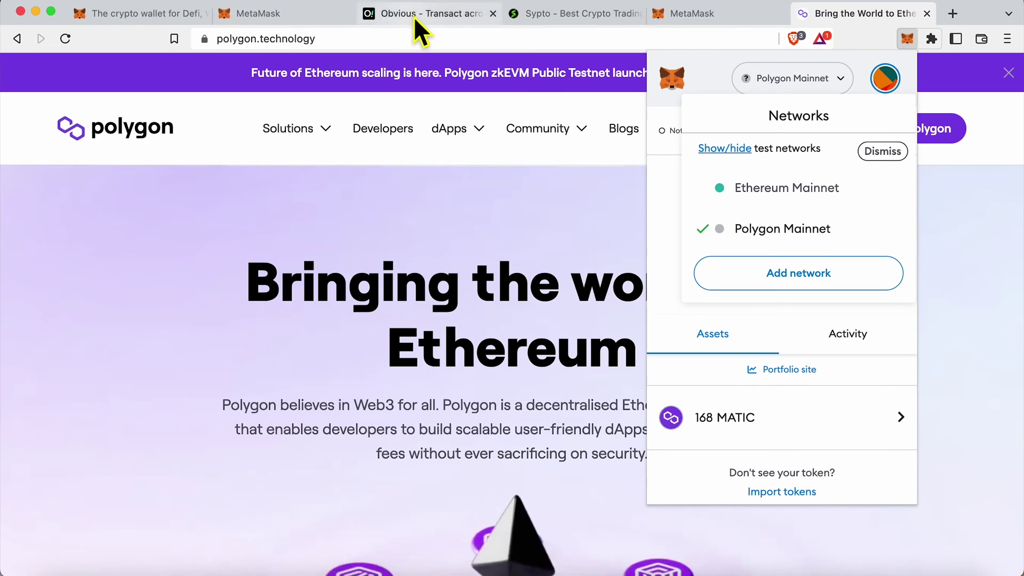
Step: Look through the Obvious wallet website's feature sections and return to its opening section
left_click(419, 16)
scroll(530, 336, "down", 15)
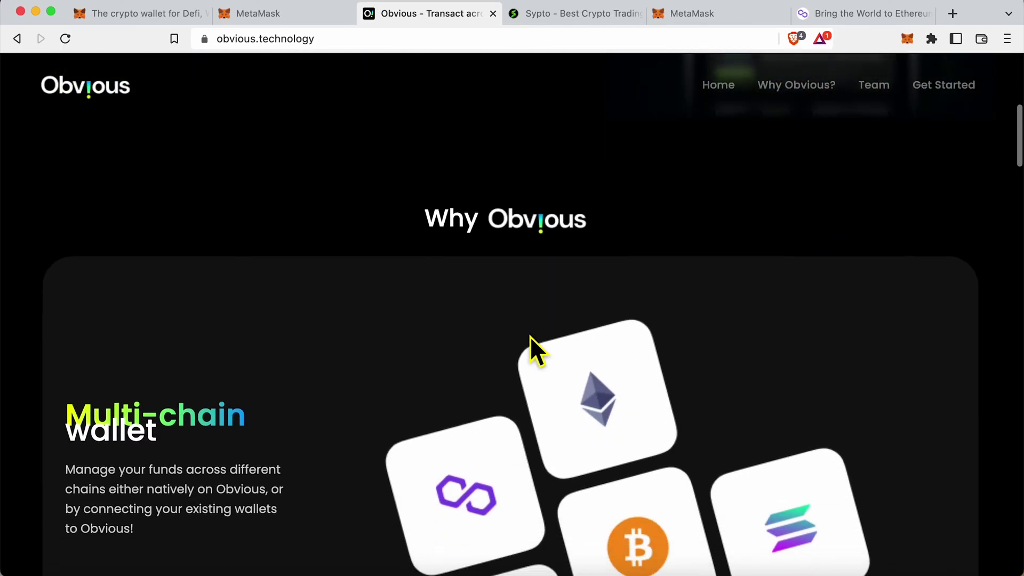
scroll(530, 336, "down", 15)
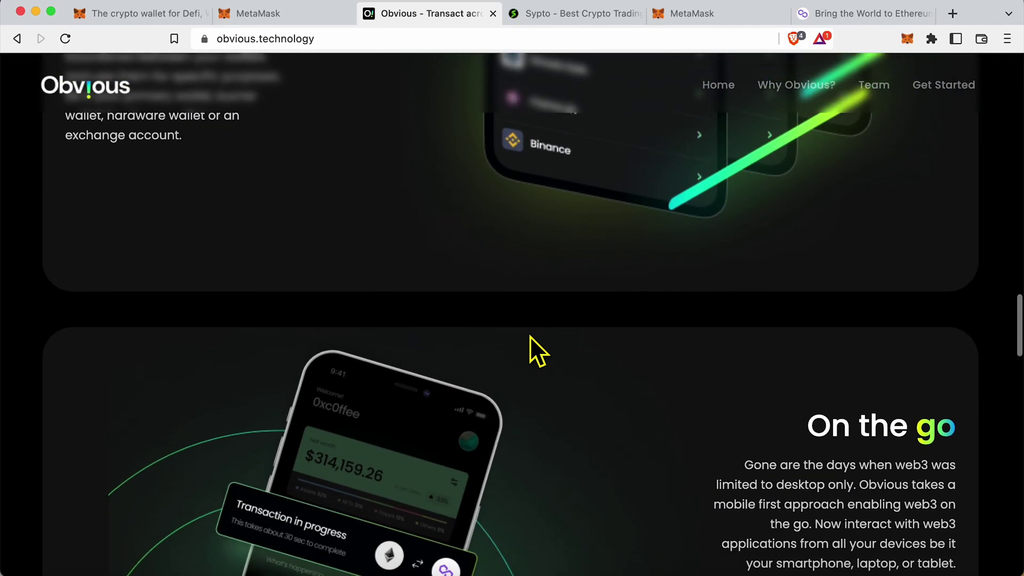
scroll(530, 336, "up", 20)
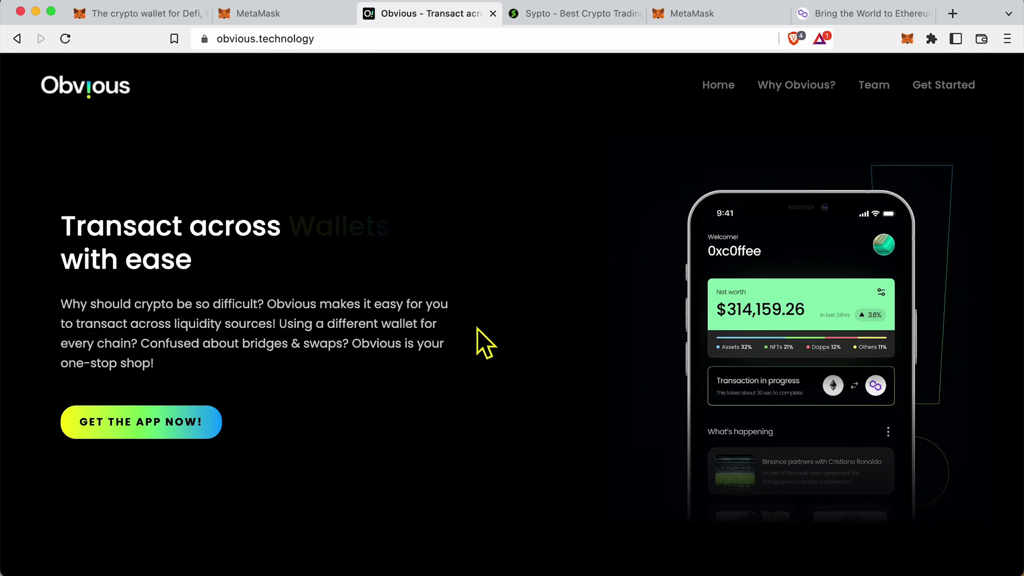
Step: Look through the Sypto crypto investing website and return to the beginning of its page
left_click(580, 15)
scroll(510, 305, "down", 10)
scroll(510, 305, "up", 10)
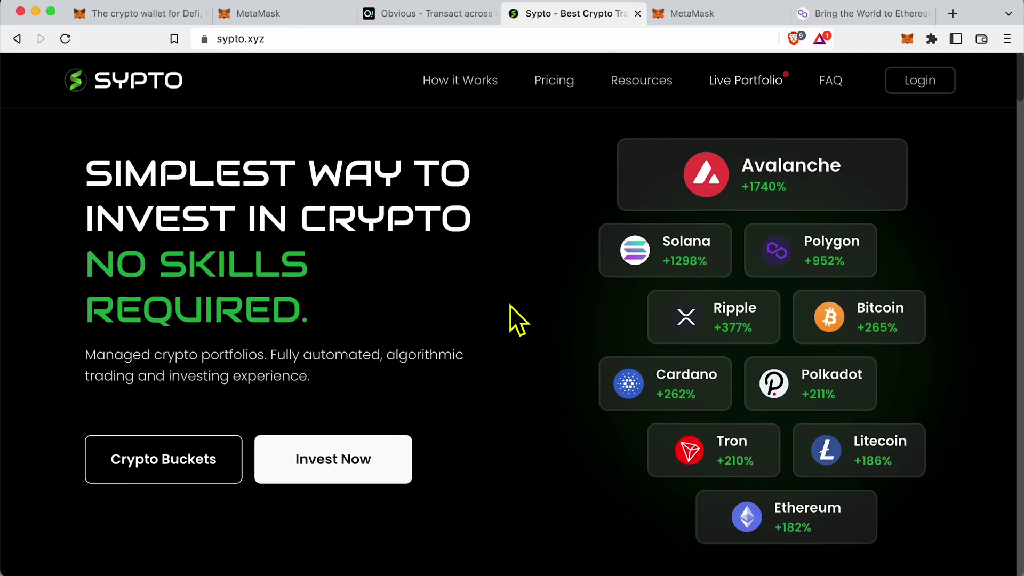